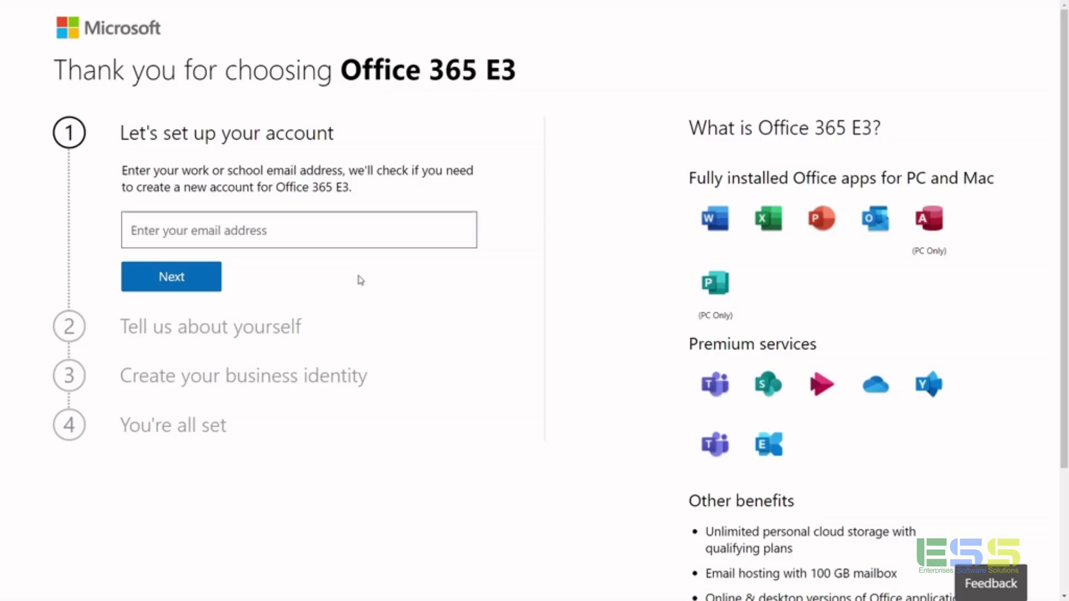
Submit the work email address, then choose to create a new account
text(de)
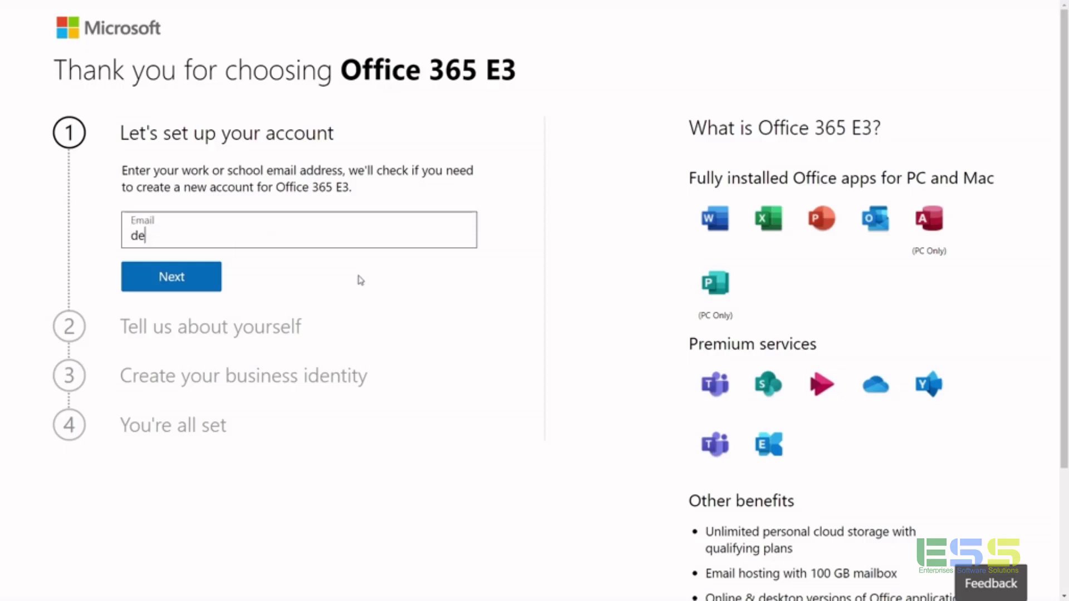
click(203, 286)
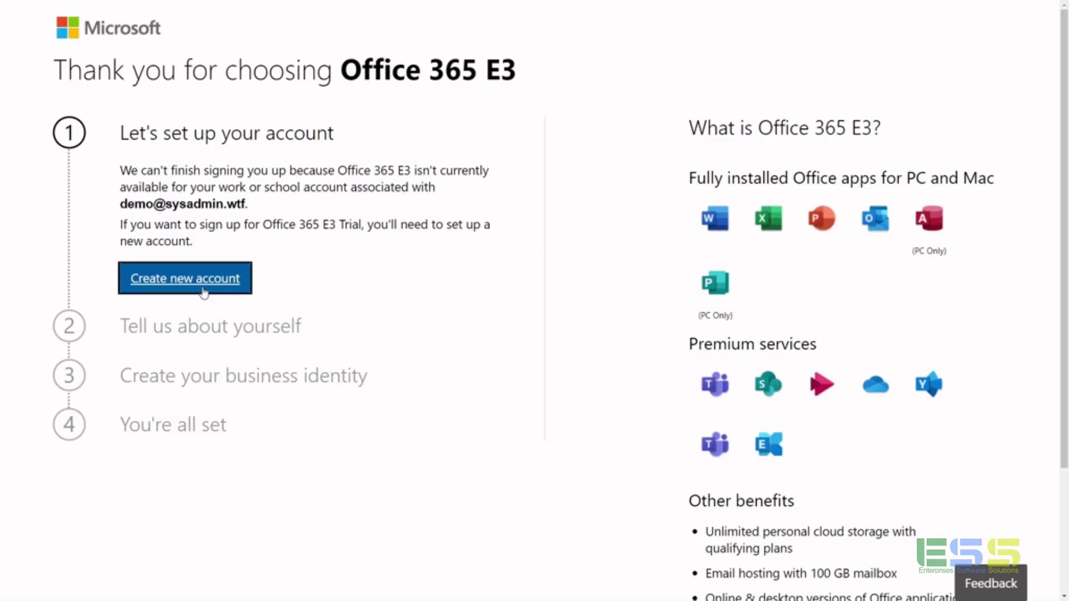
click(204, 292)
Enter the admin's name and company DemoESS, choose 2-4 people and the country, and submit
key(Tab)
key(Tab)
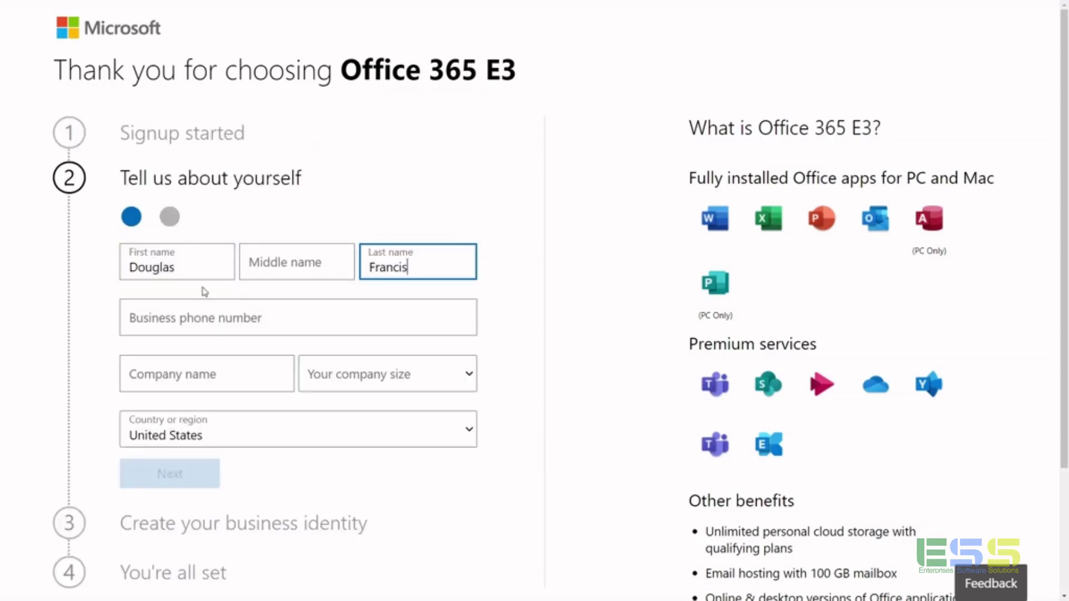
key(Tab)
key(Tab)
text(DemoESS)
key(Tab)
key(Down)
key(Tab)
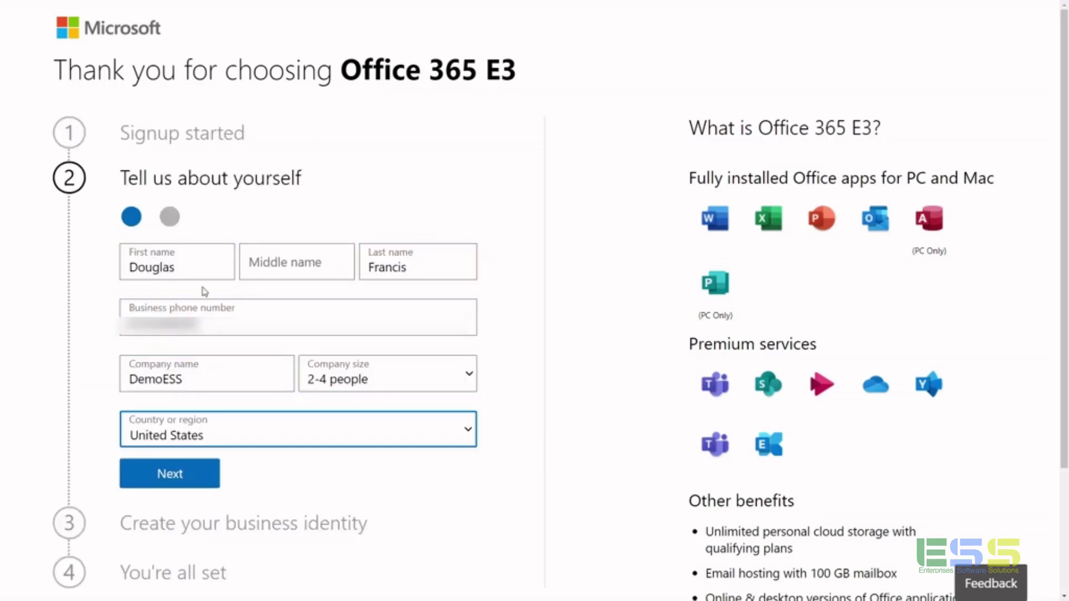
key(Tab)
key(Return)
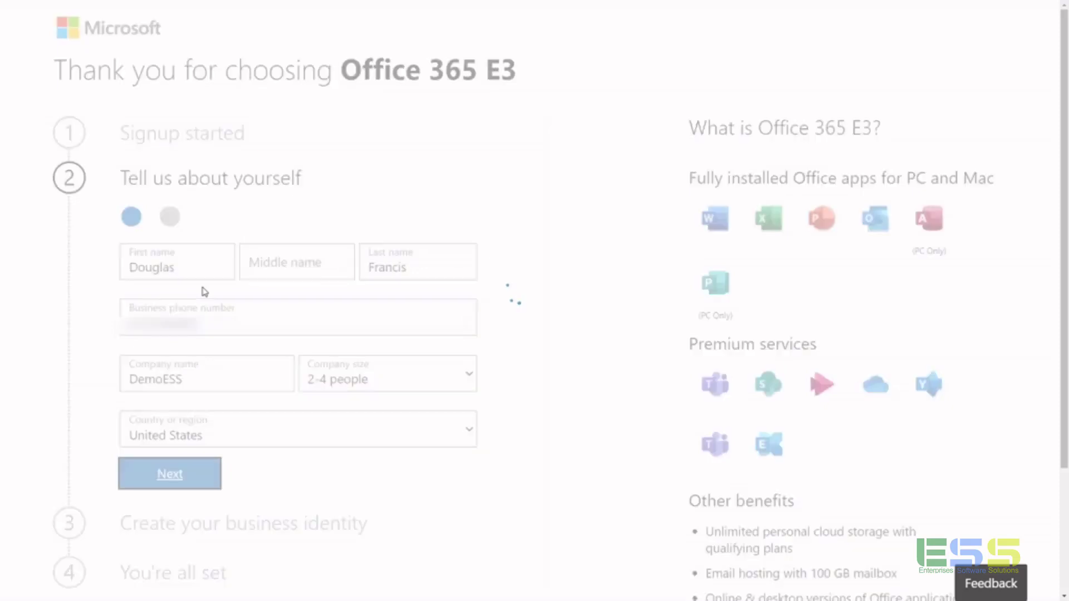
Verify the phone number using the verification code sent by text
click(221, 422)
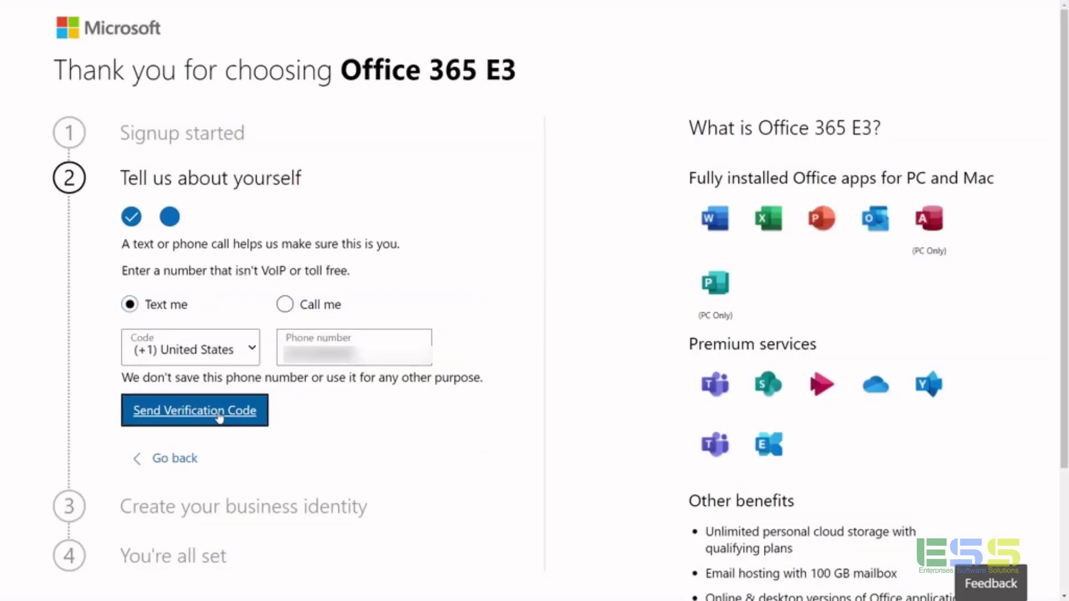
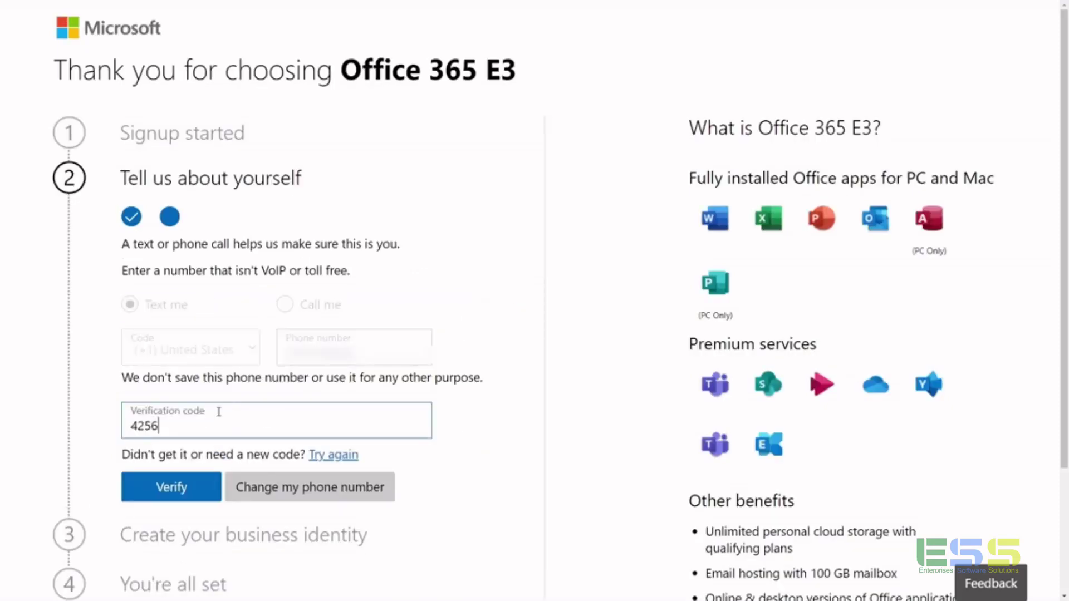
click(179, 479)
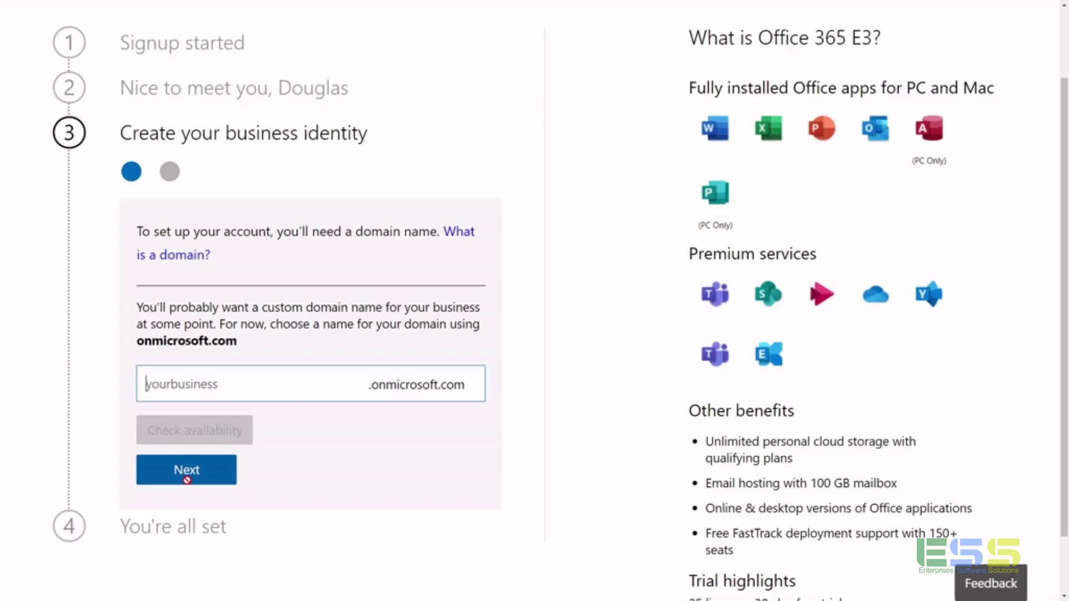
Claim the available domain essdemo5.onmicrosoft.com and continue
text(essdemo5)
click(214, 433)
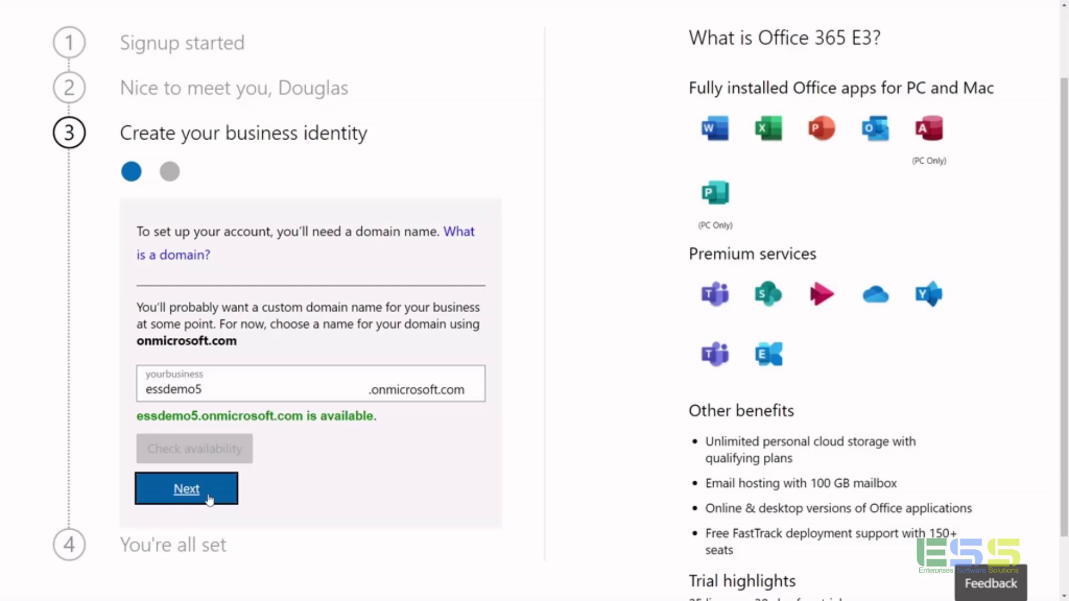
click(207, 497)
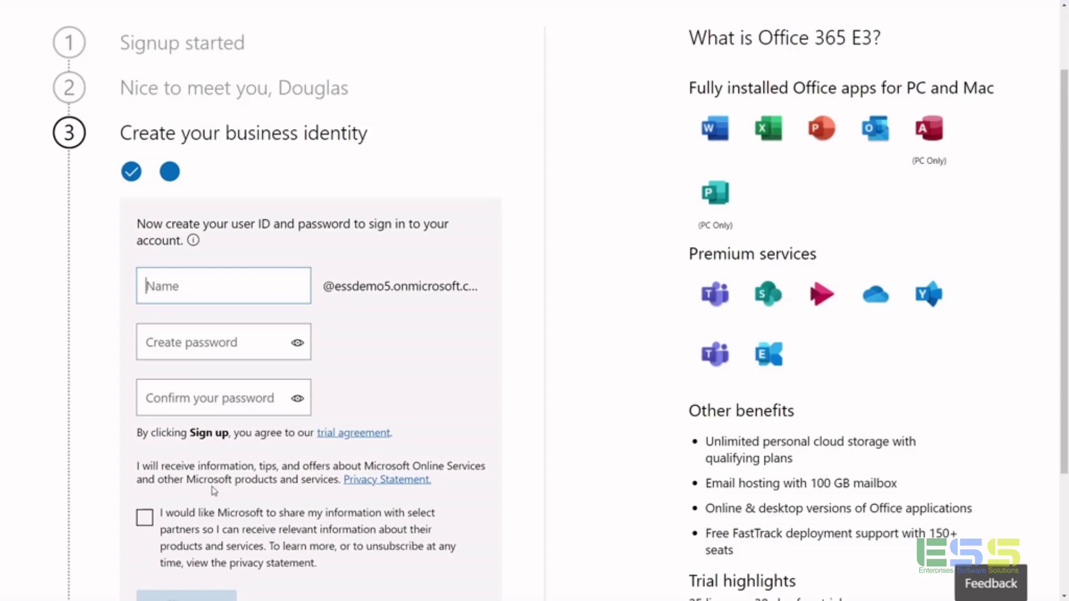
Paste the admin user name and password twice, agree to partner sharing, and sign up
key(ctrl+v)
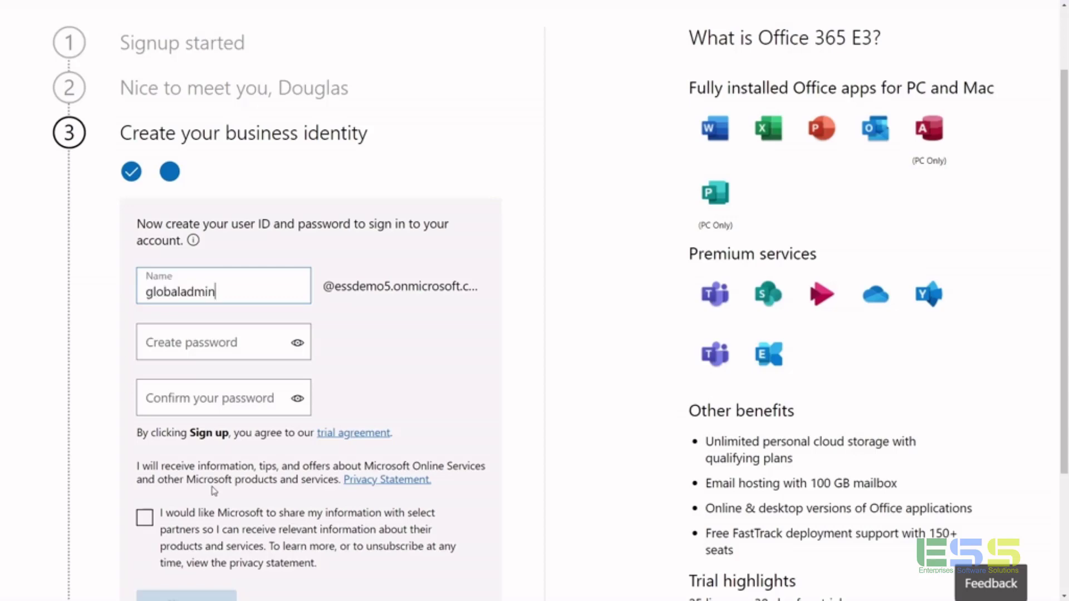
key(Tab)
key(ctrl+v)
key(Tab)
key(ctrl+v)
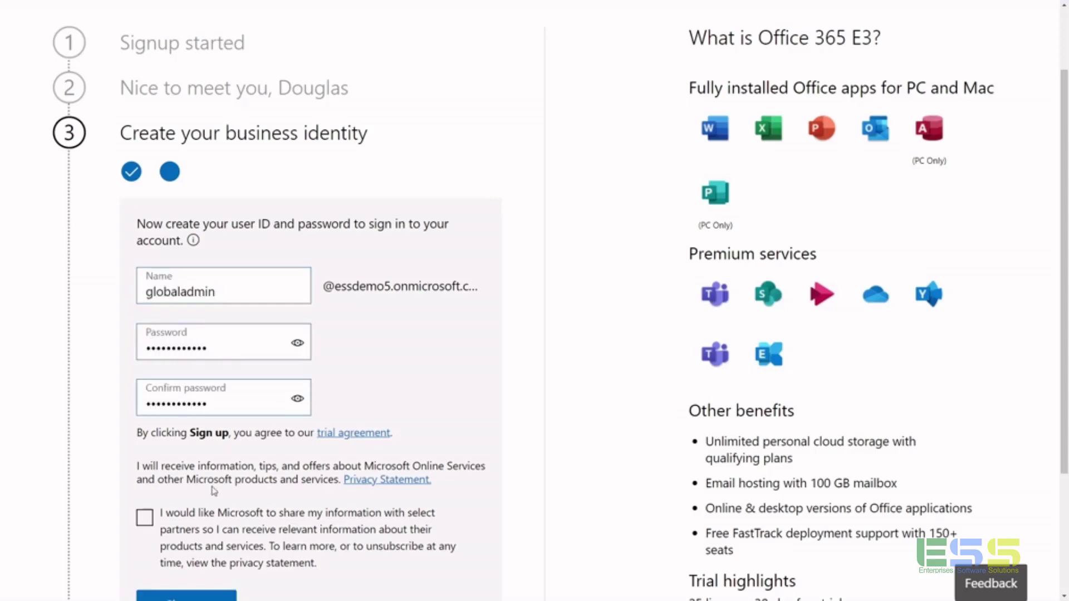
scroll(110, 301, down, 2)
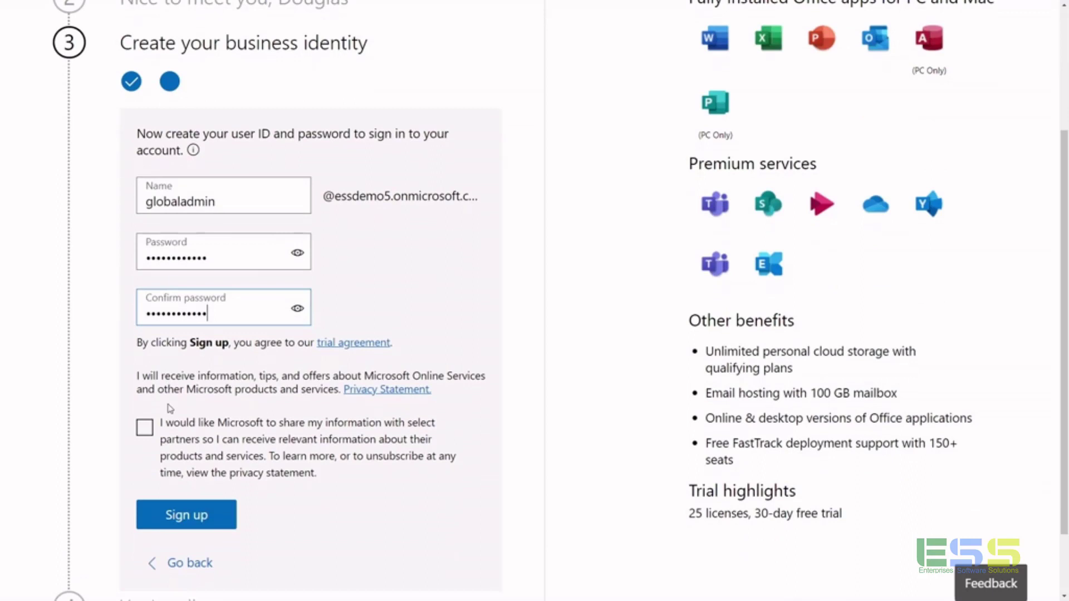
click(145, 428)
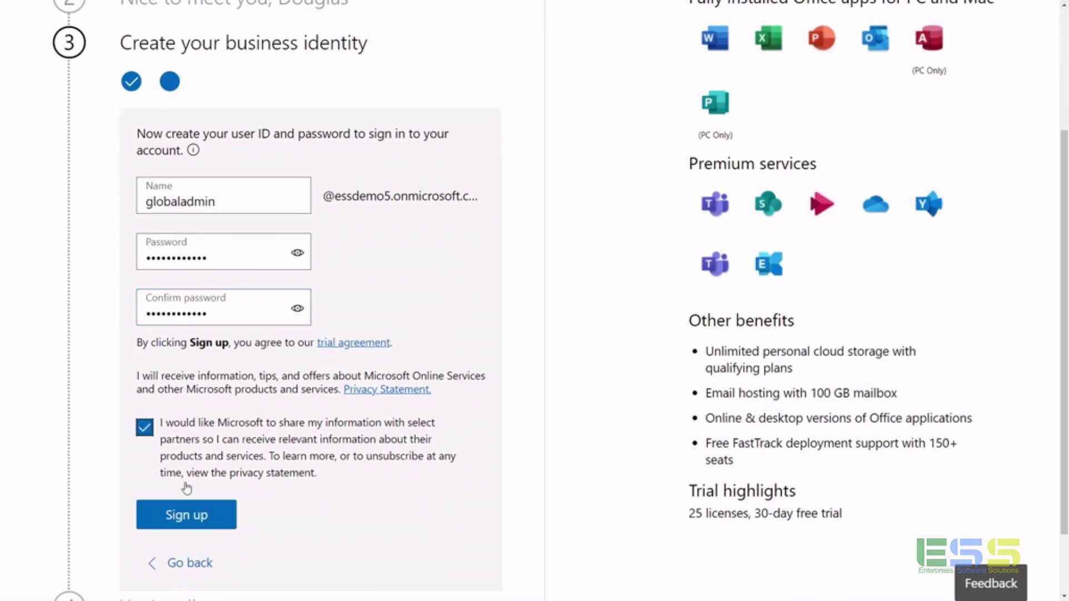
click(213, 523)
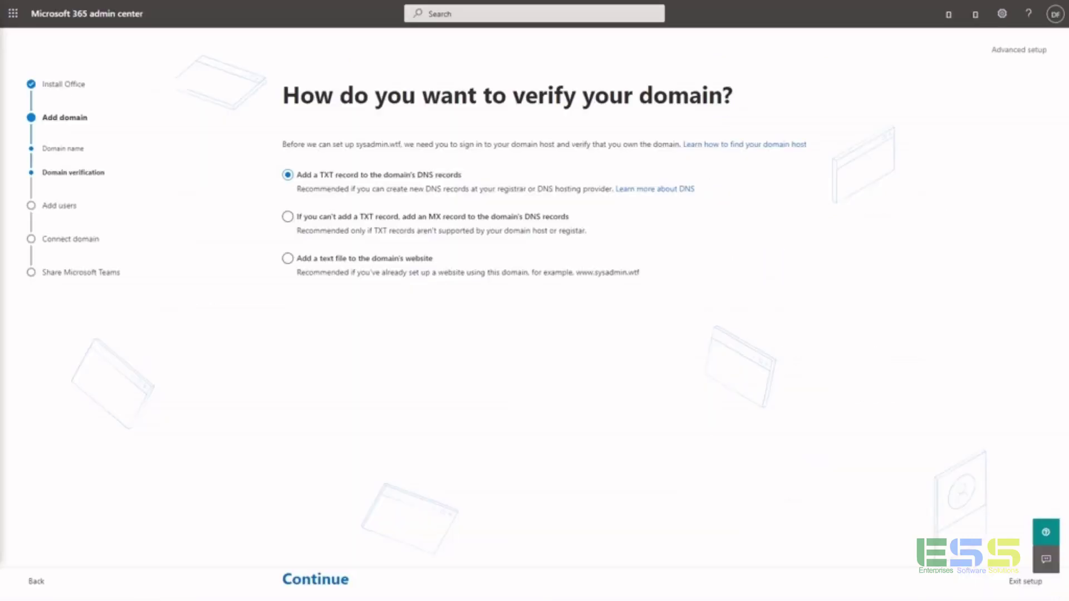
Verify ownership of sysadmin.wtf through the TXT record
click(341, 586)
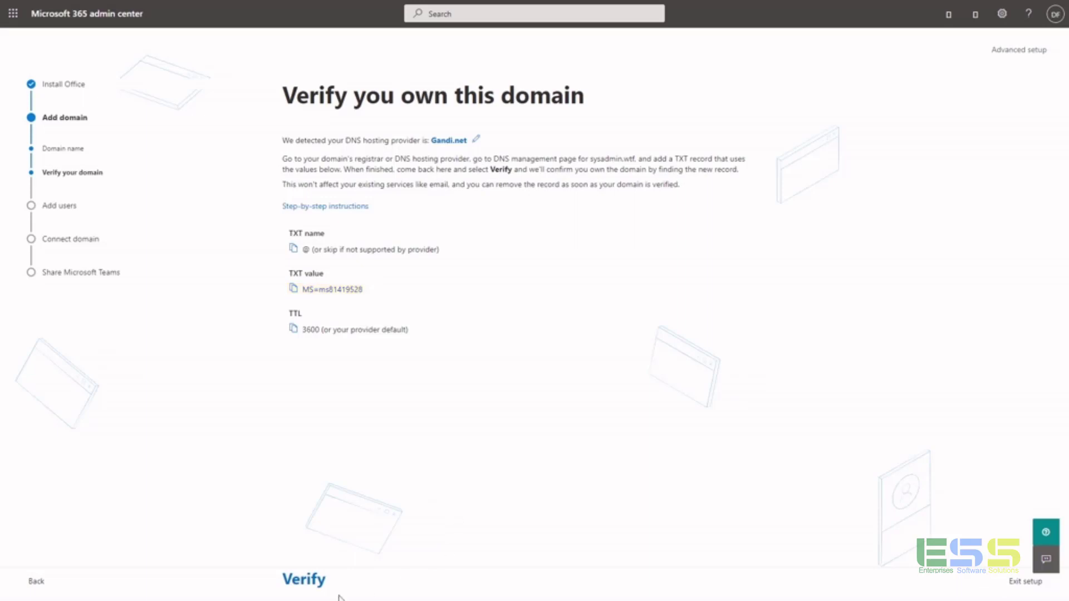
click(315, 582)
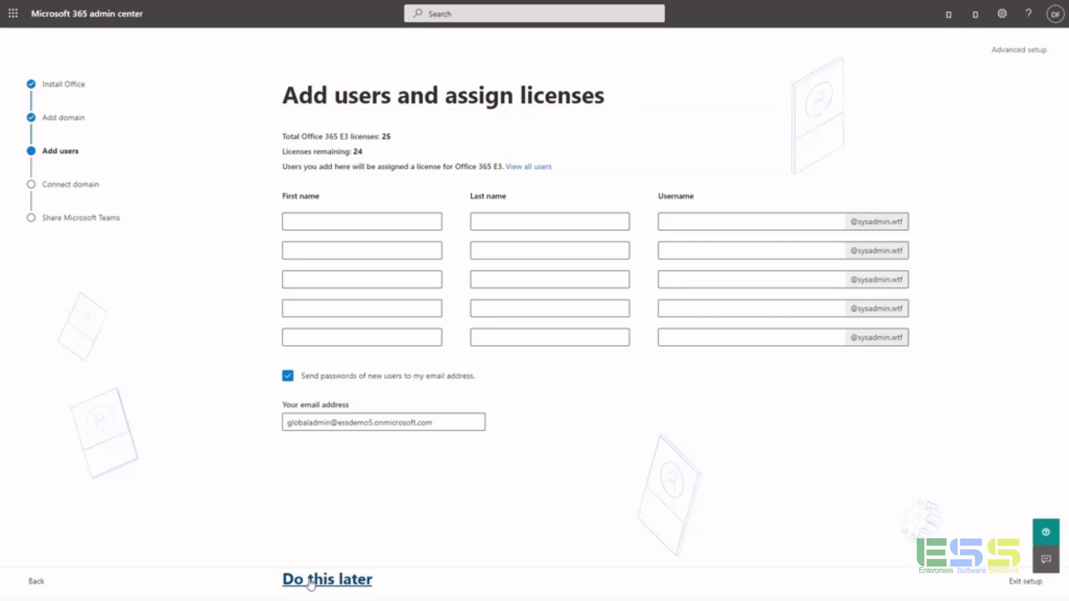
Enter first name 'raft', create the licensed users, and share their credentials later
click(319, 225)
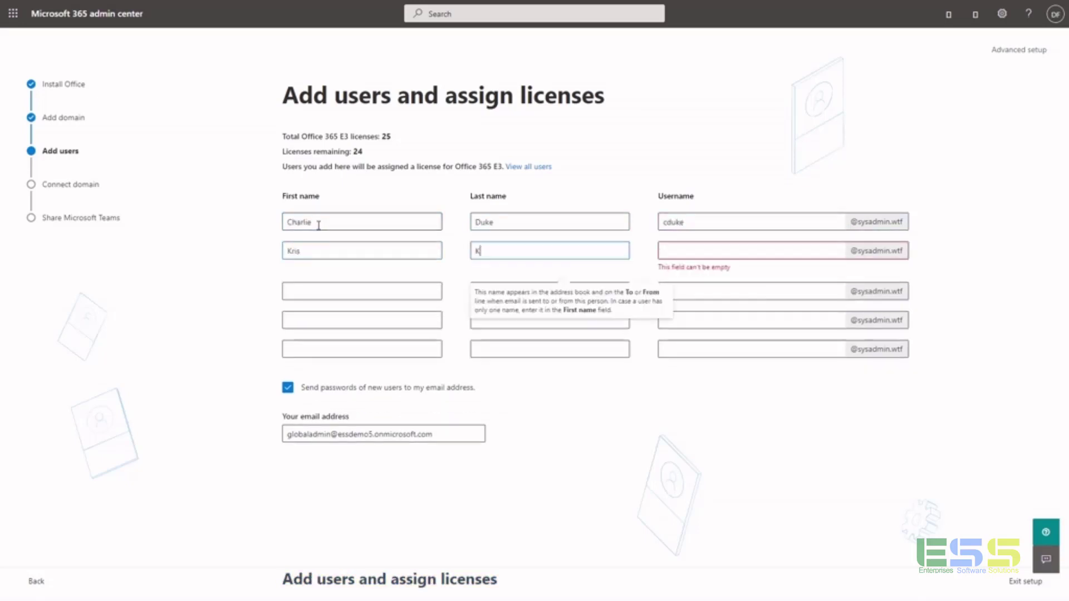
text(raft)
click(357, 579)
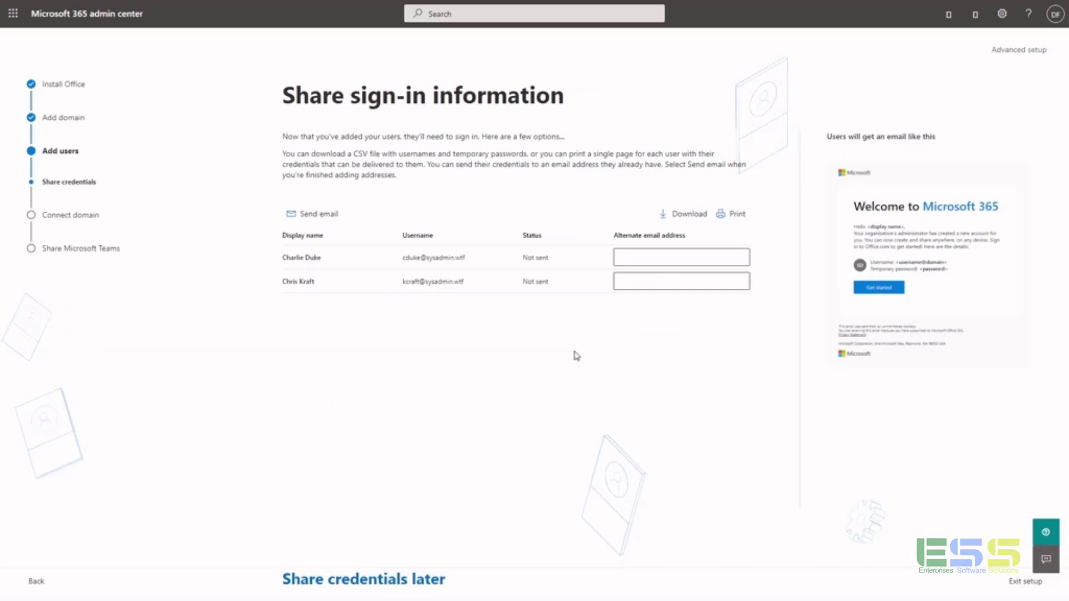
click(358, 579)
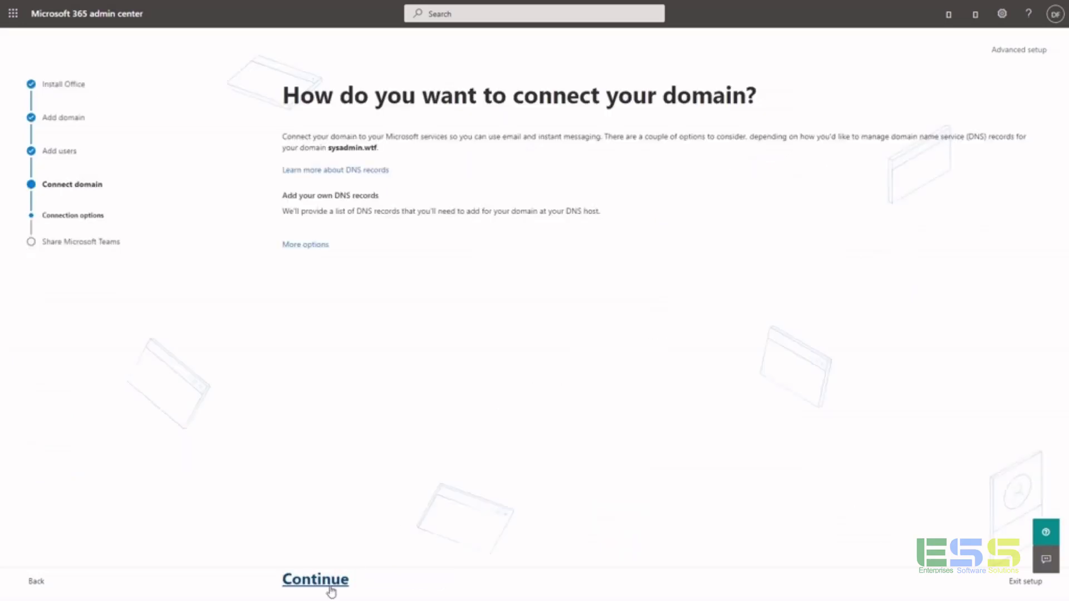
Add your own DNS records for sysadmin.wtf, review MX records, and verify detection
click(330, 588)
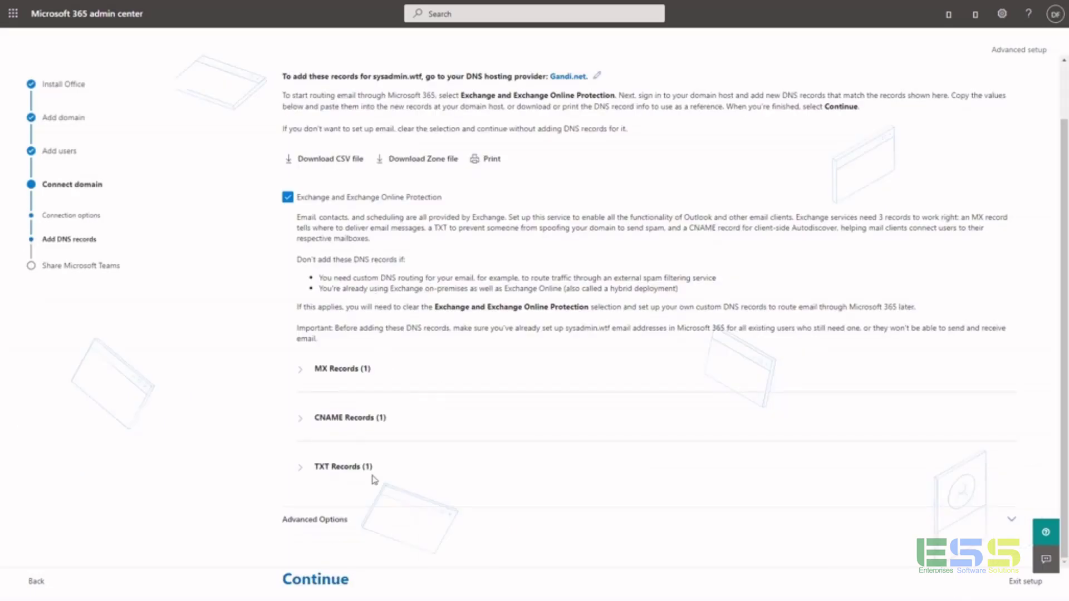
click(304, 376)
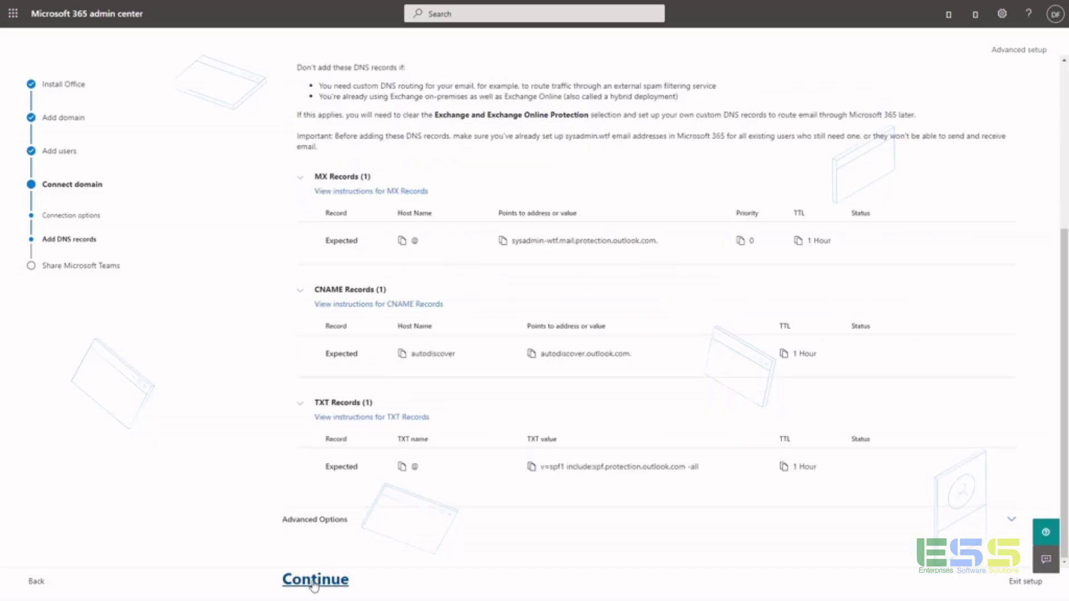
click(314, 582)
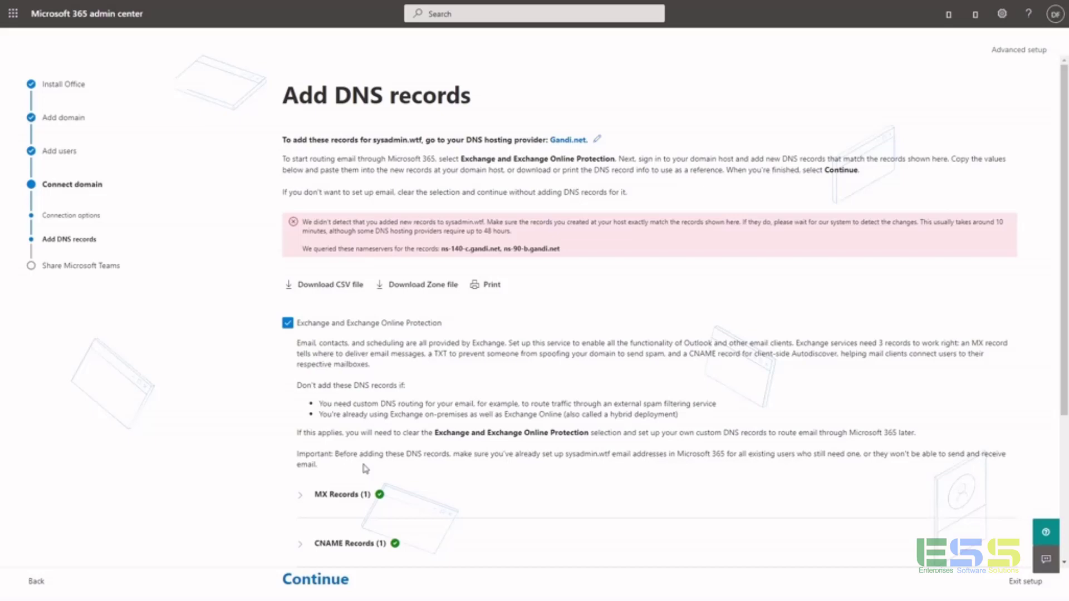
scroll(365, 467, down, 3)
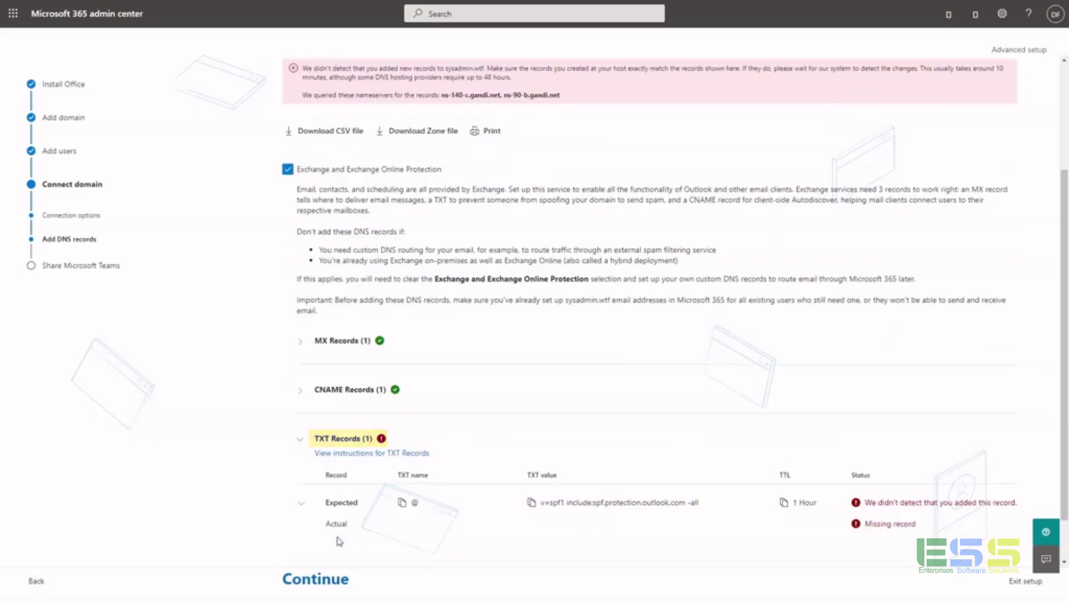
click(329, 578)
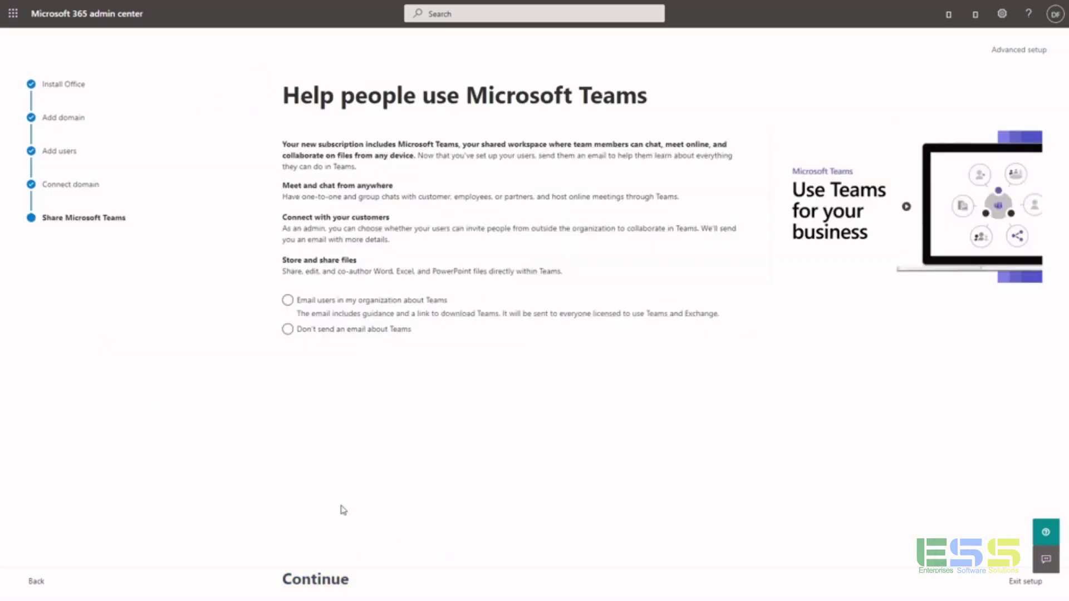
Skip the Teams email, finish setup, and go to the admin center home
click(342, 331)
click(322, 577)
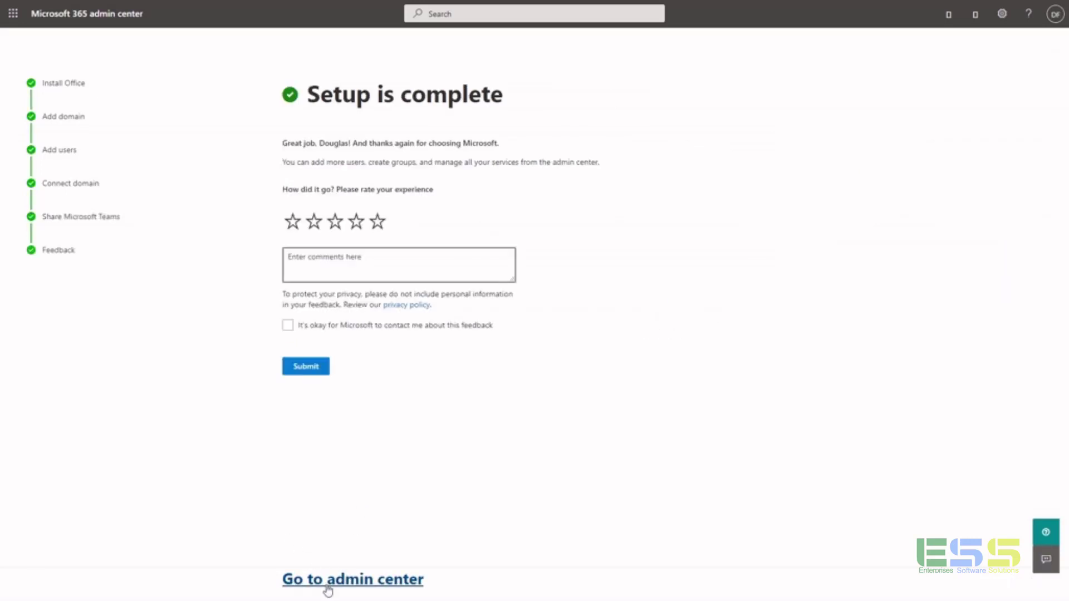
click(328, 585)
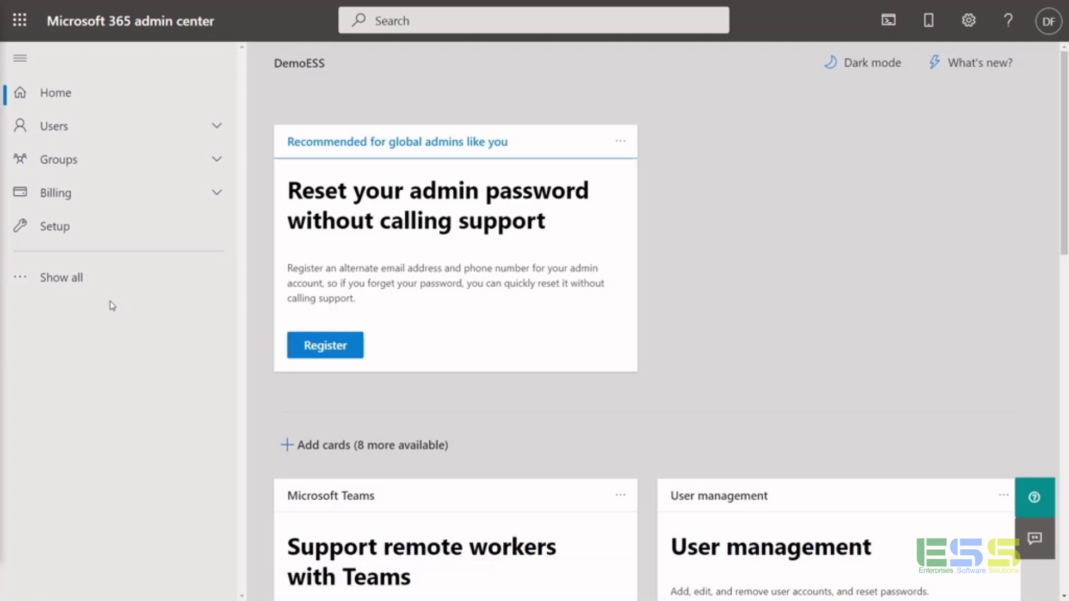
Expand the full navigation and go to the Exchange admin center
click(83, 284)
scroll(142, 393, down, 3)
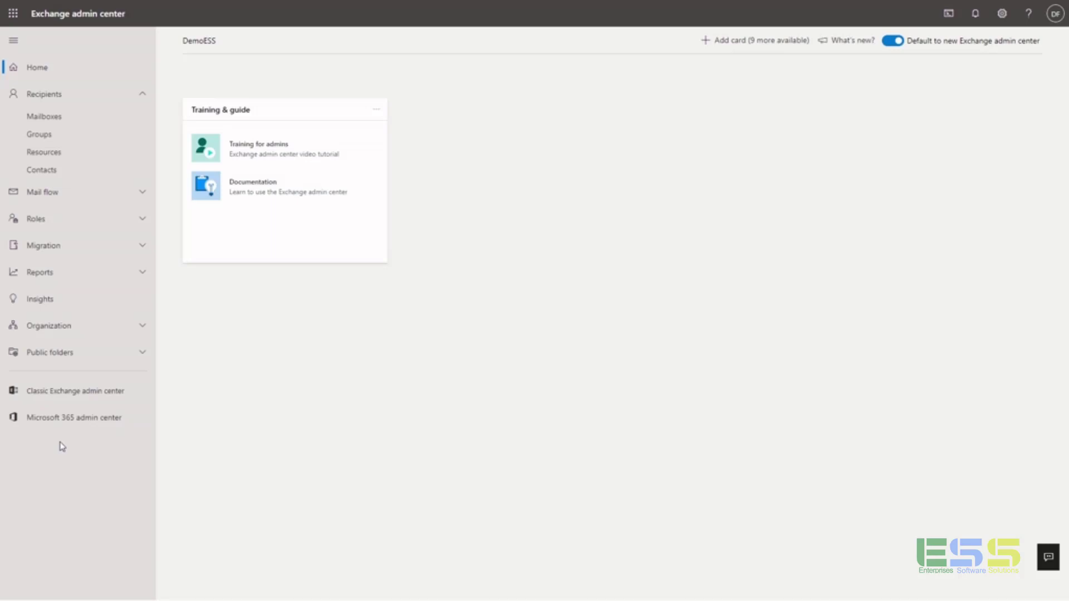
Open the Mailboxes list under Recipients
click(45, 115)
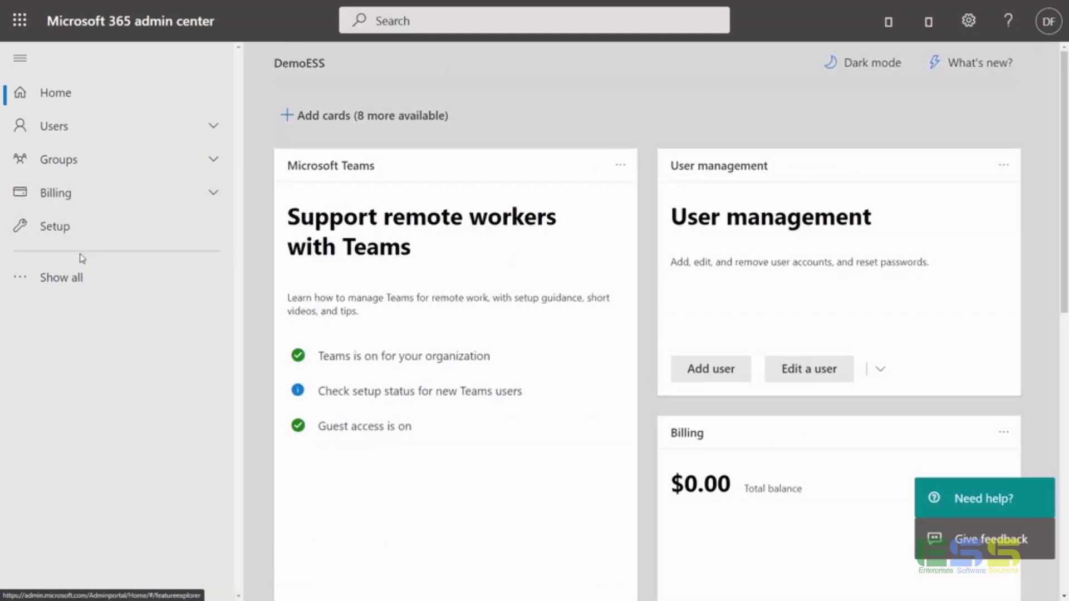
Show all navigation and scroll through the Setup recommendations and their status
click(78, 277)
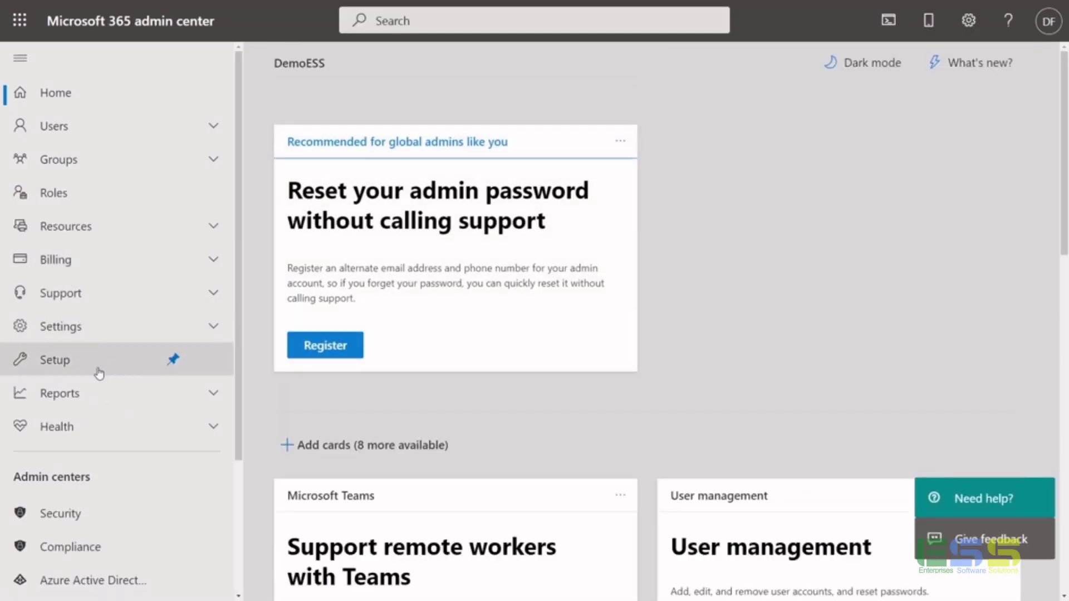
click(99, 372)
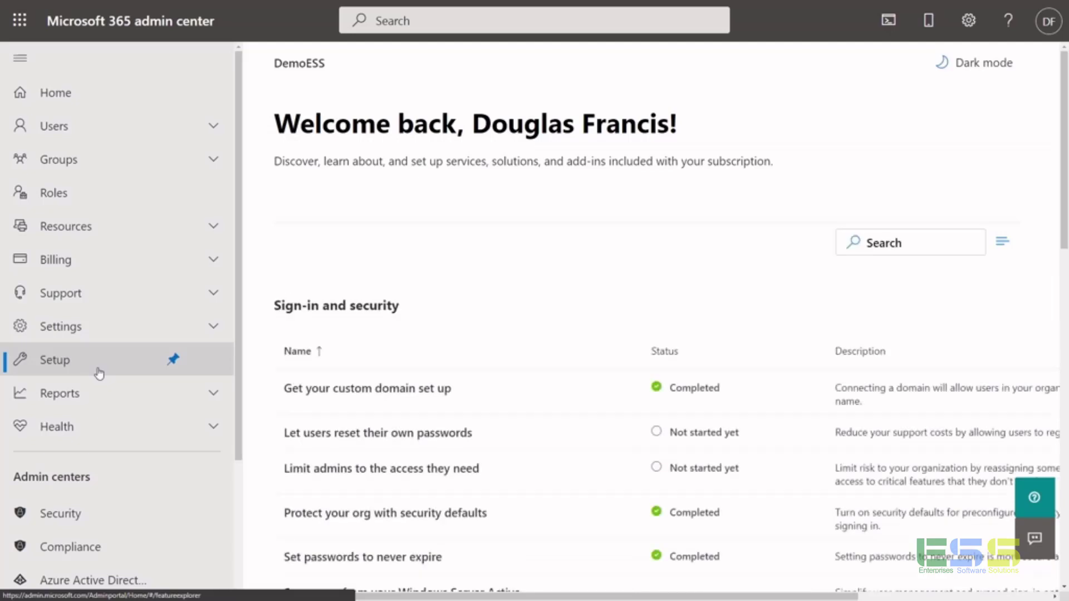
scroll(98, 372, down, 3)
scroll(312, 392, down, 2)
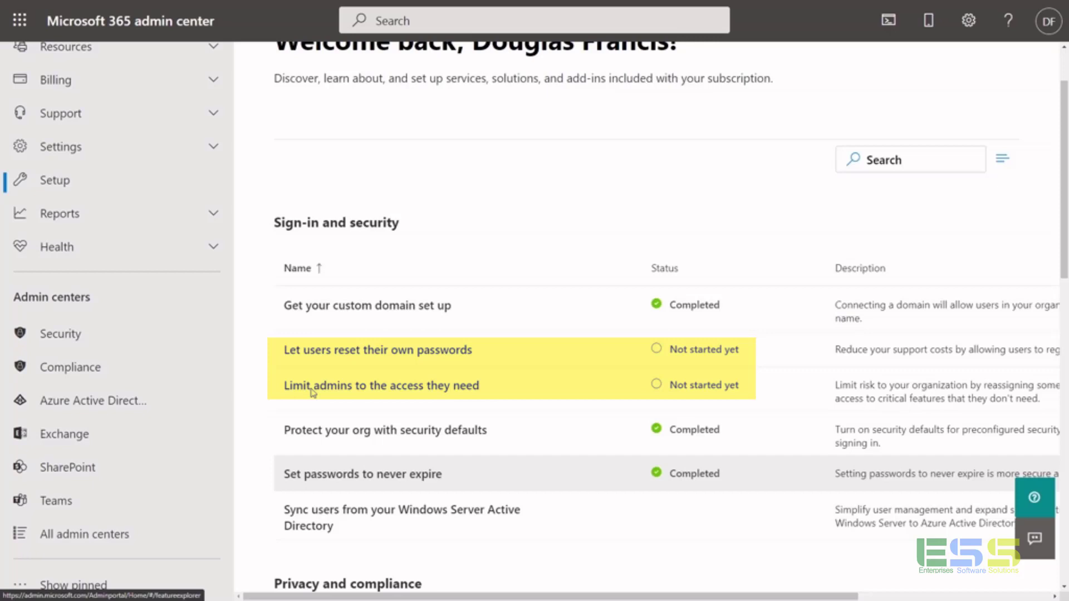
scroll(313, 392, down, 3)
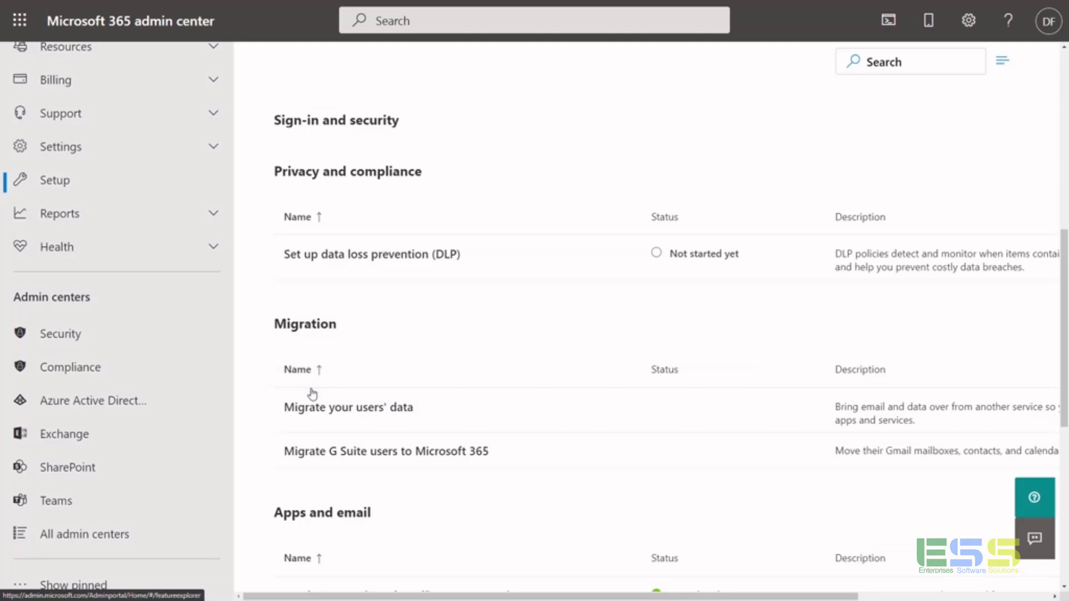
scroll(312, 392, up, 2)
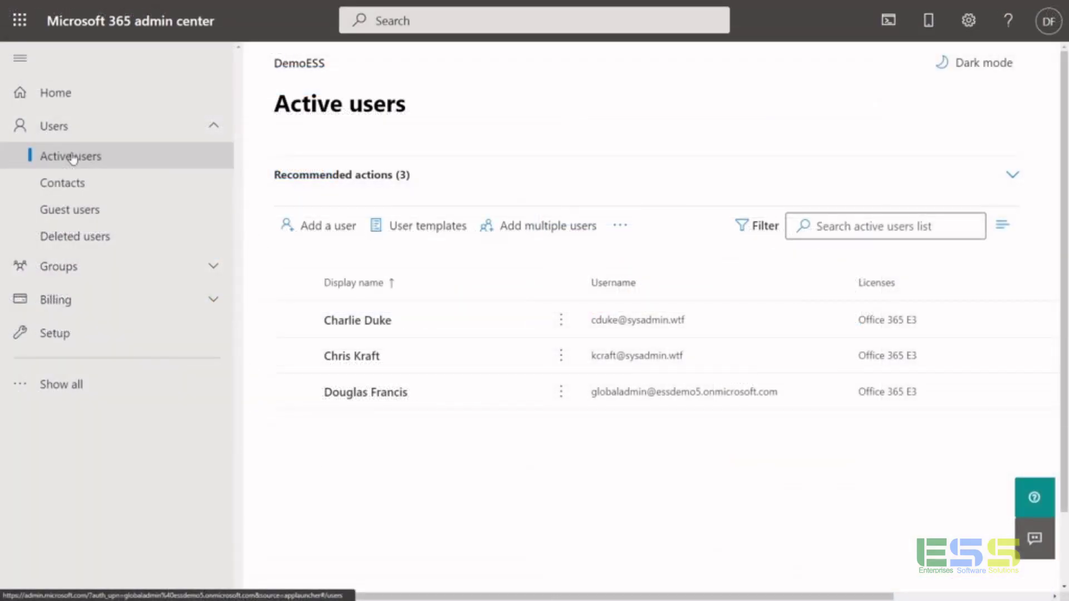
click(554, 225)
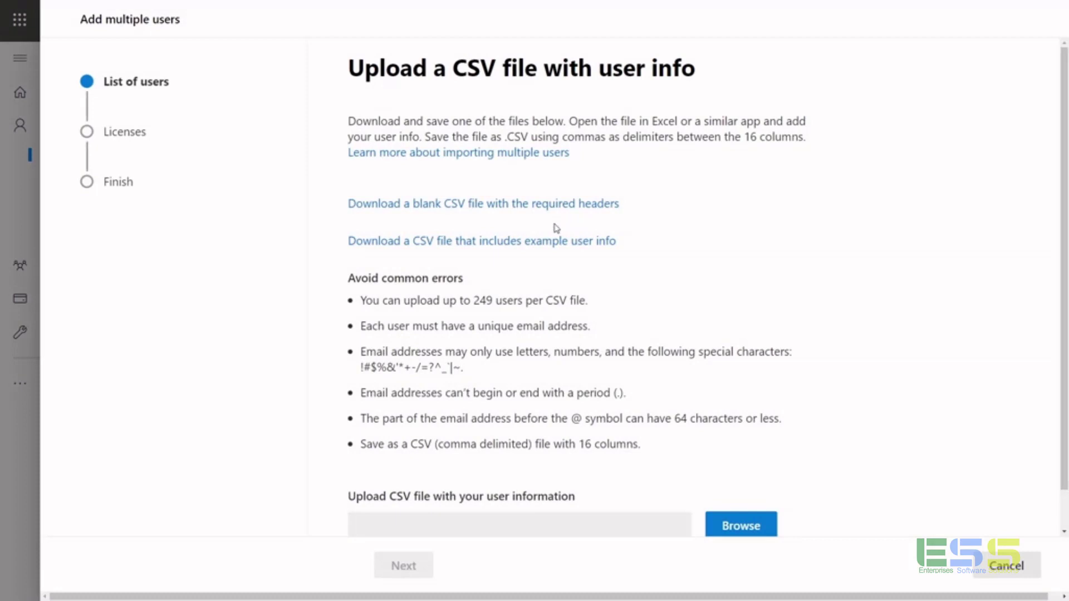
click(1029, 567)
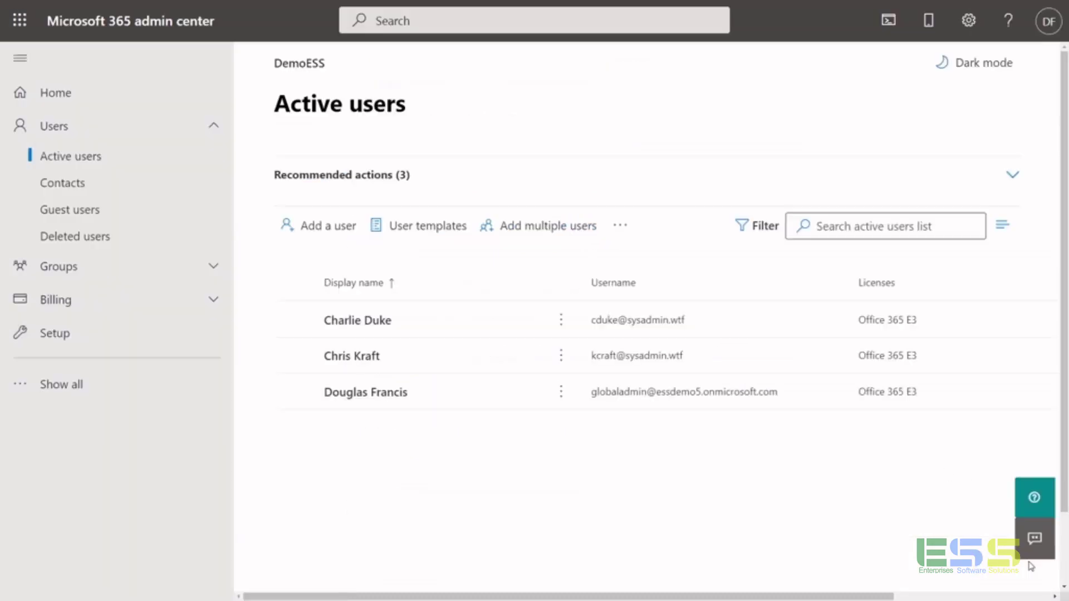